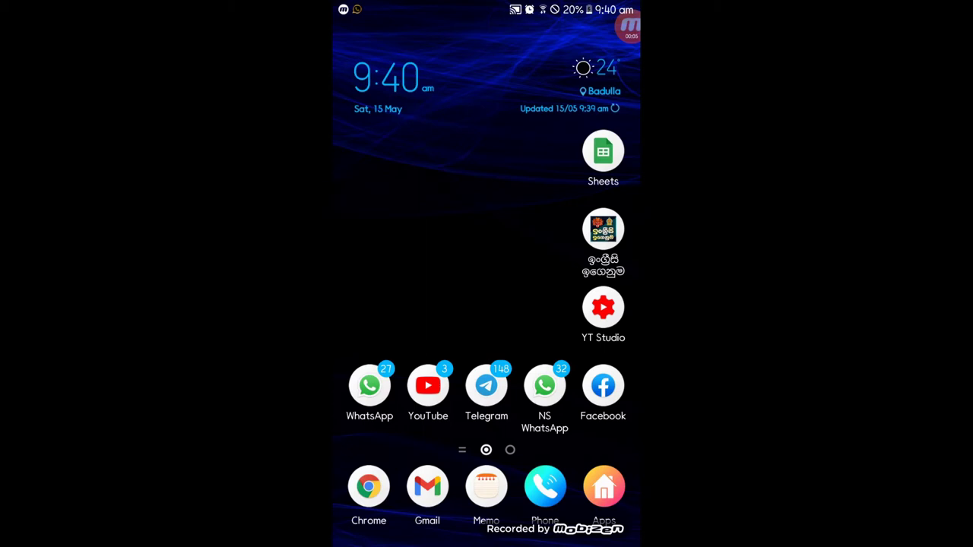
Step: Launch Gmail and show the list of accounts signed in on the phone
click(427, 486)
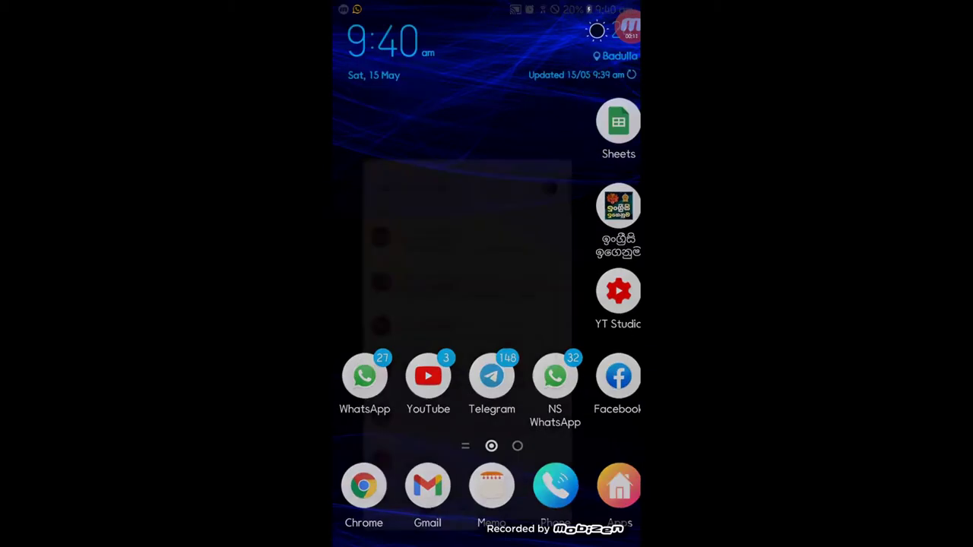
scroll(487, 273, down, 1)
scroll(487, 274, up, 1)
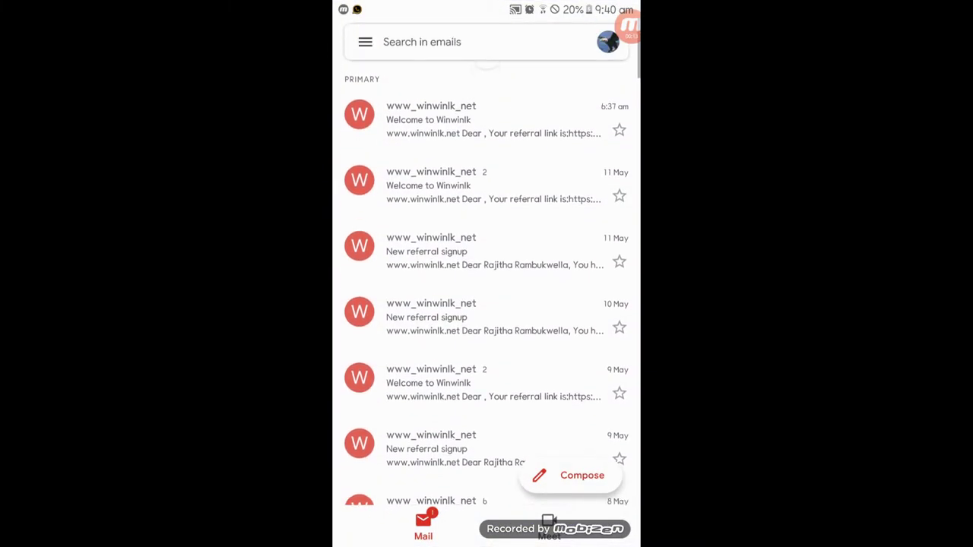
mouse_move(628, 26)
mouse_down()
mouse_move(616, 67)
mouse_move(628, 122)
mouse_up()
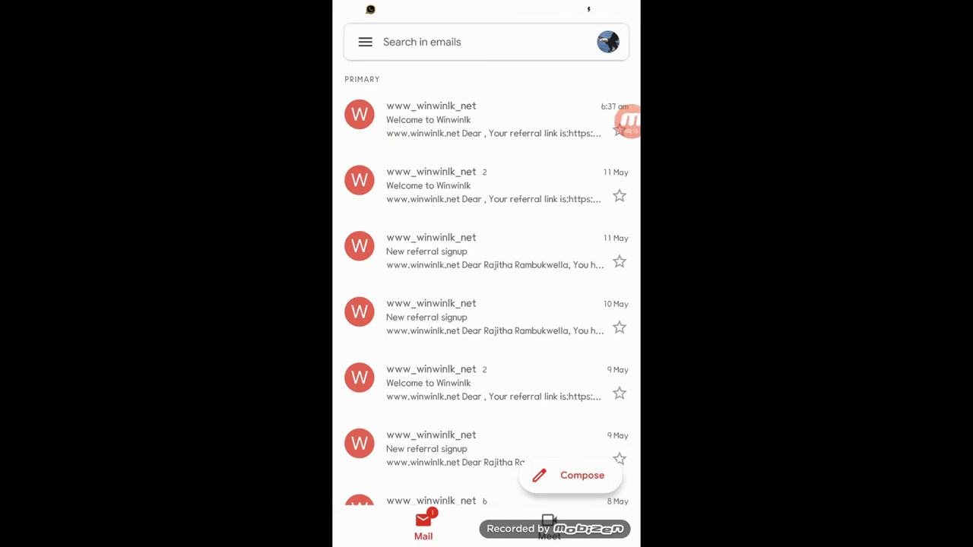
click(608, 42)
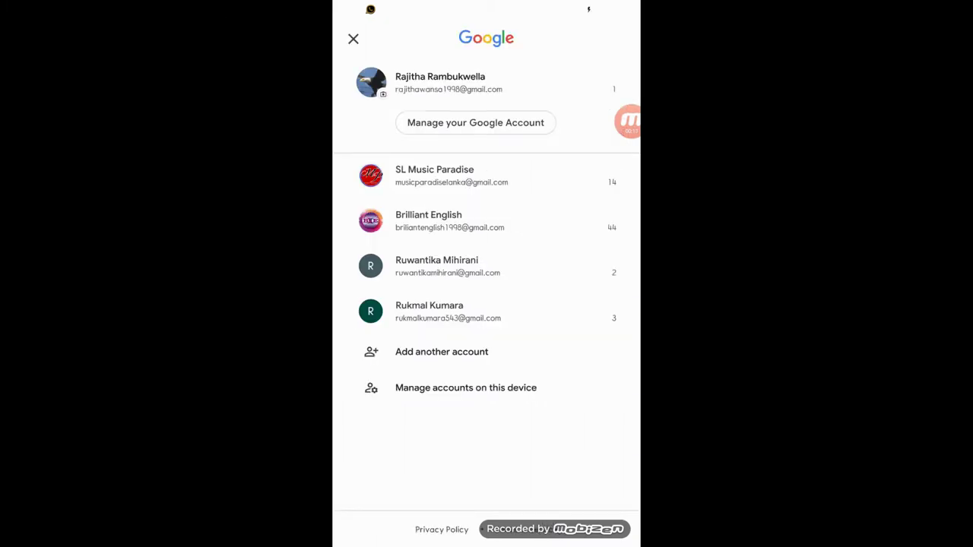
Step: Add another Google account and choose Create account for personal use
click(442, 352)
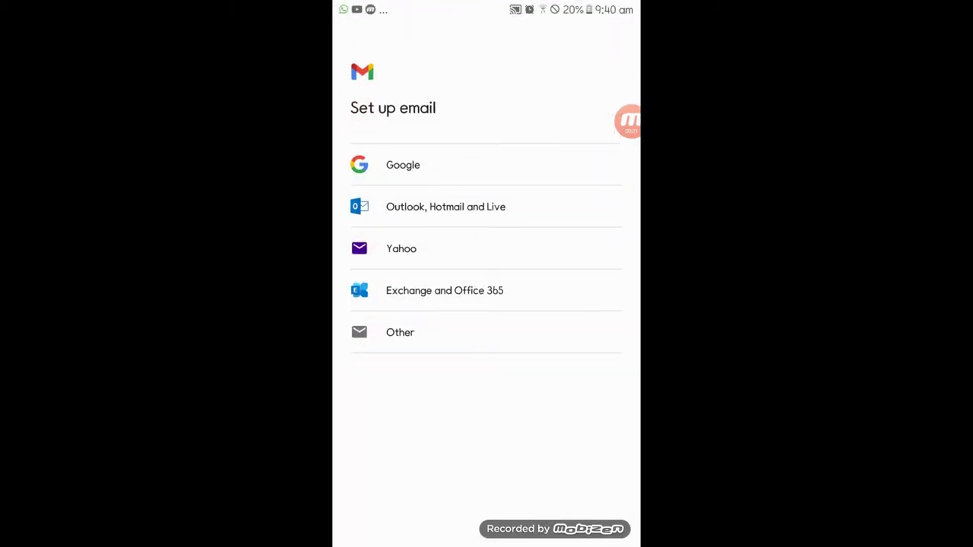
click(403, 165)
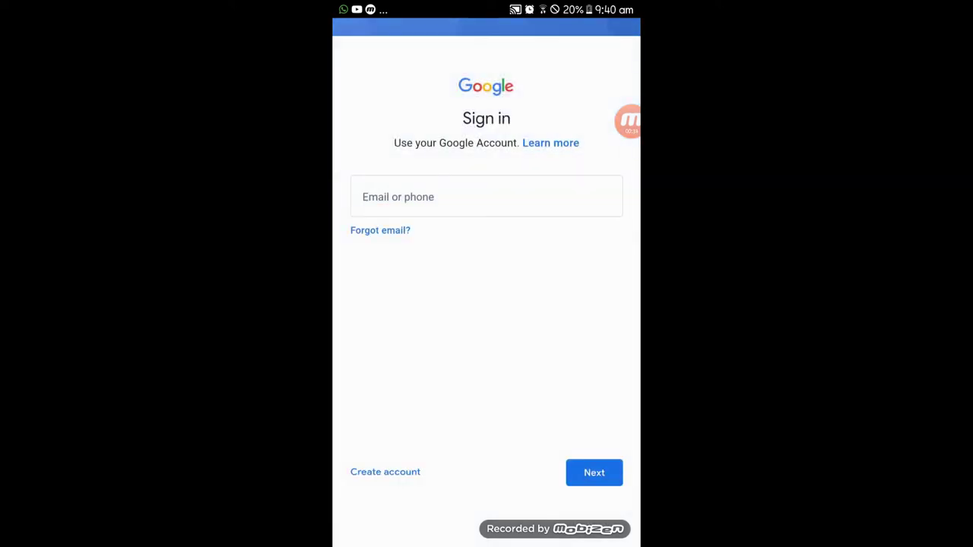
click(385, 472)
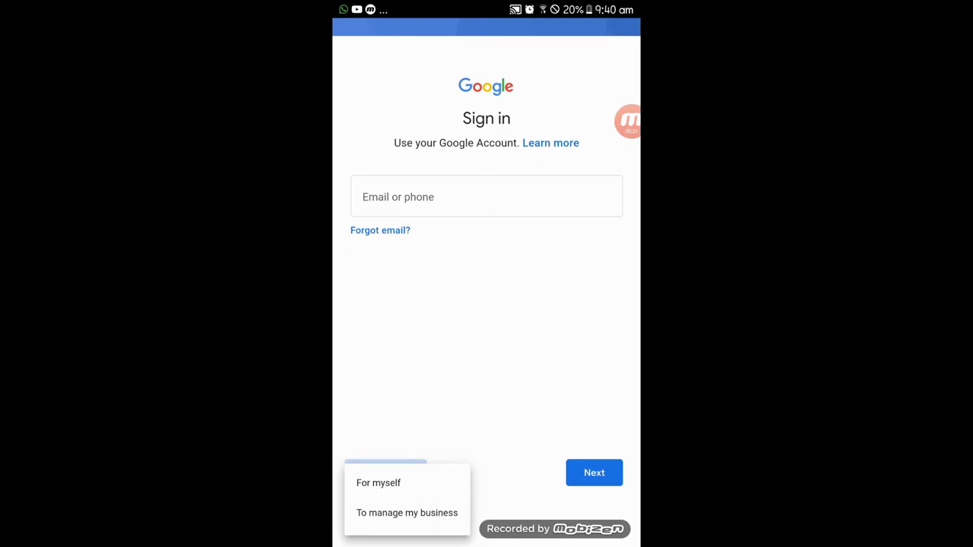
click(377, 483)
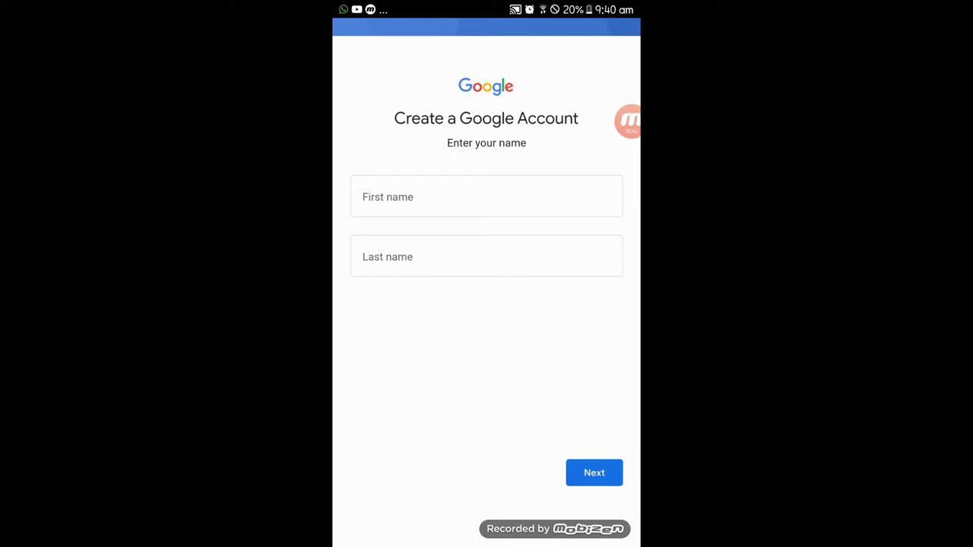
Step: Enter first name 'Raji' and the suggested last name starting 'Ru', then continue
click(486, 196)
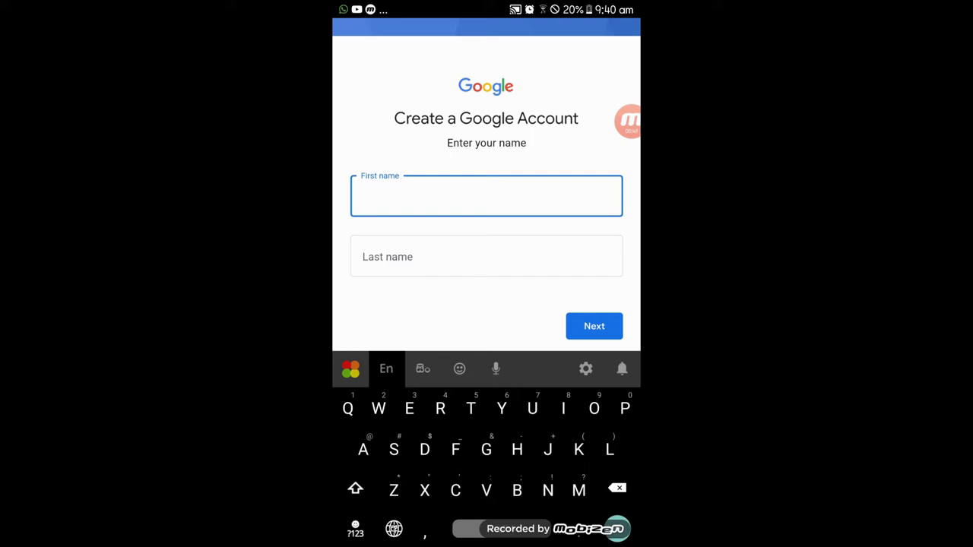
text(Ra)
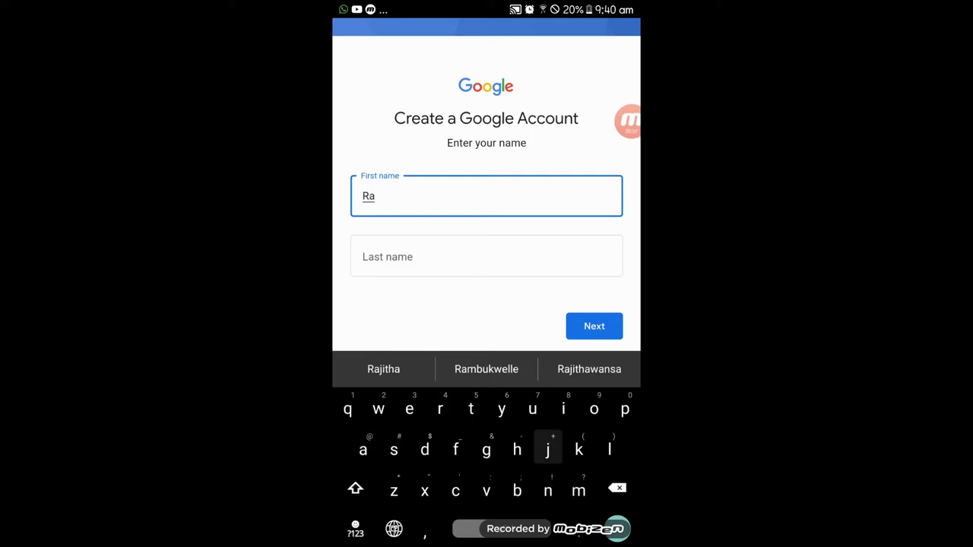
text(ji)
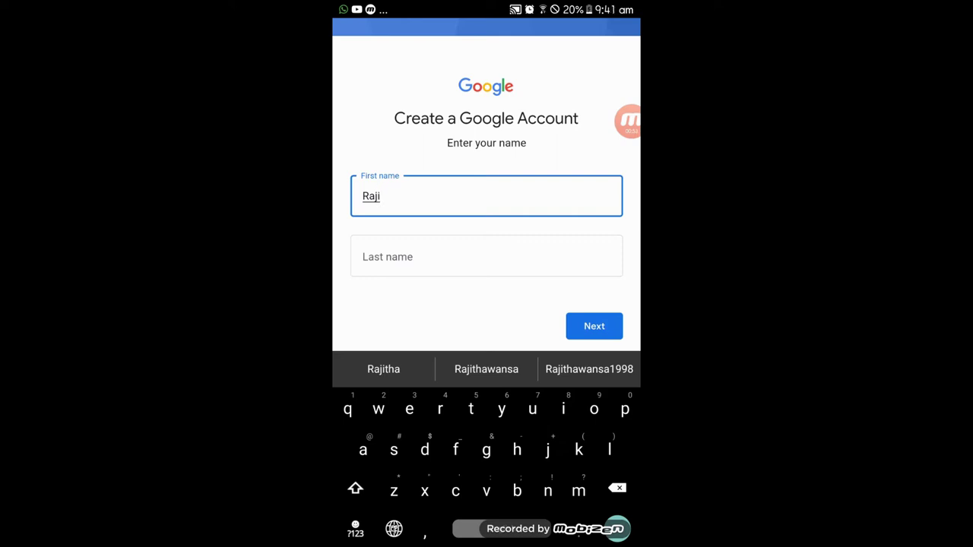
key(Tab)
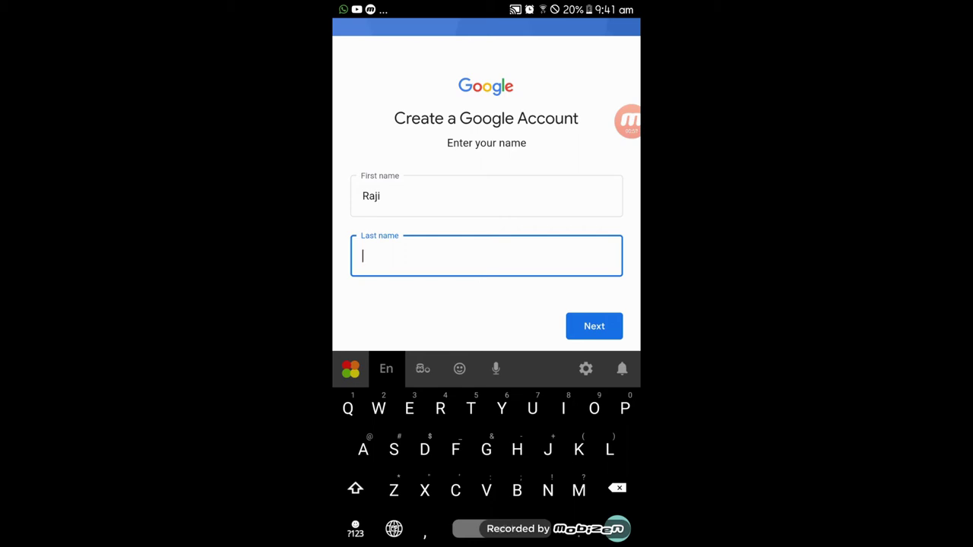
text(Ru)
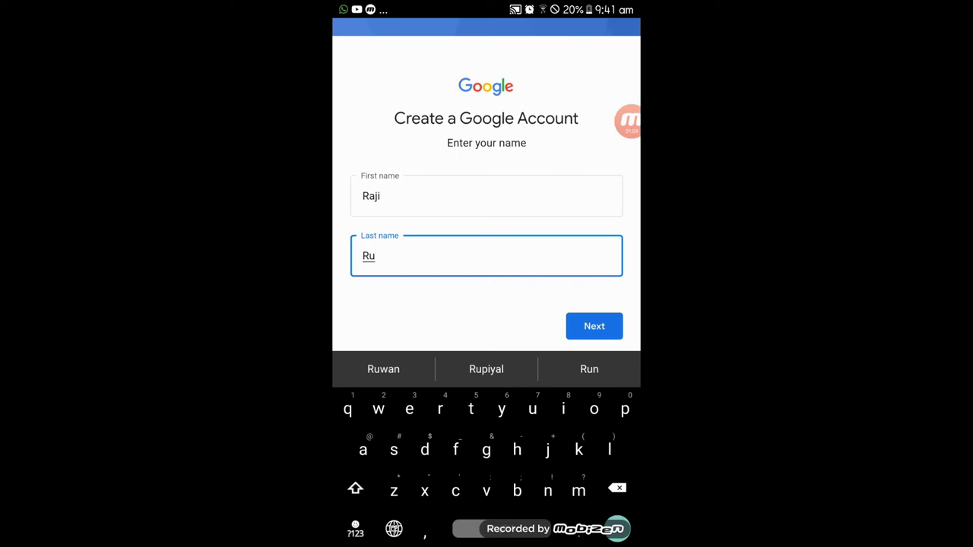
click(383, 368)
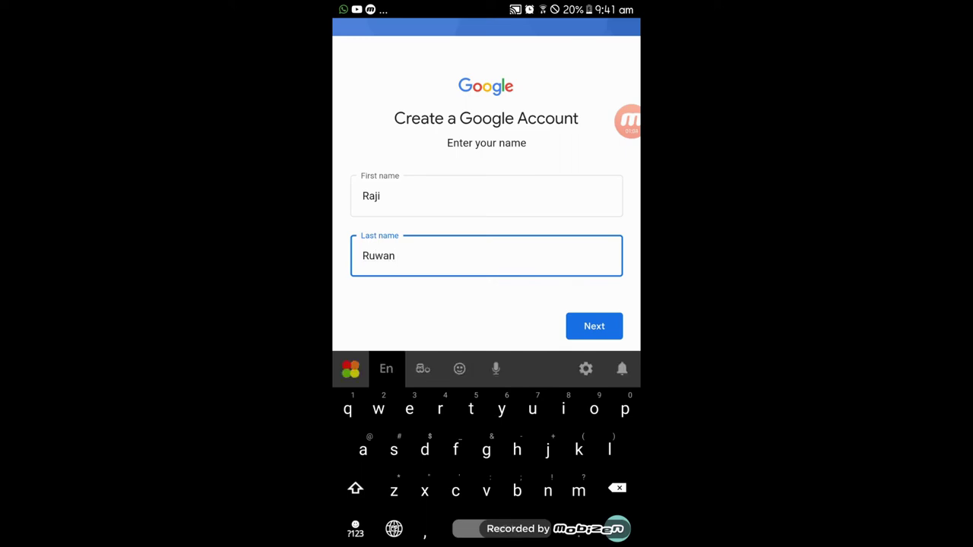
click(595, 326)
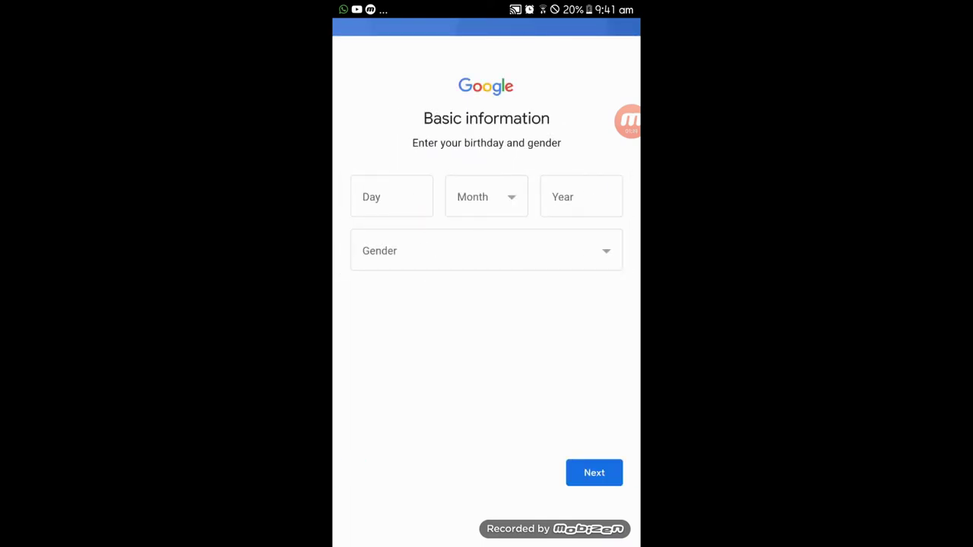
Step: Enter birth year 2000, month June, day 15, and gender Male
click(581, 196)
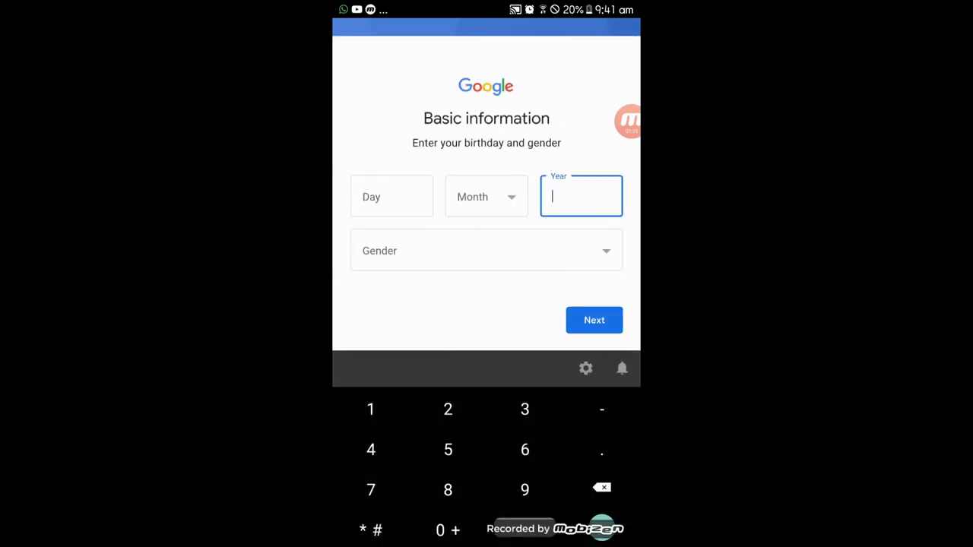
text(20)
text(00)
click(486, 197)
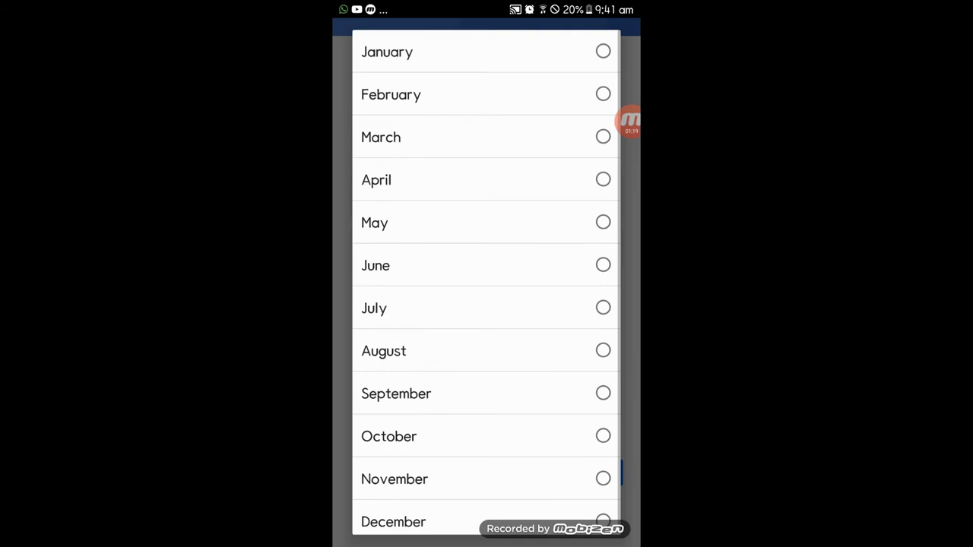
click(375, 265)
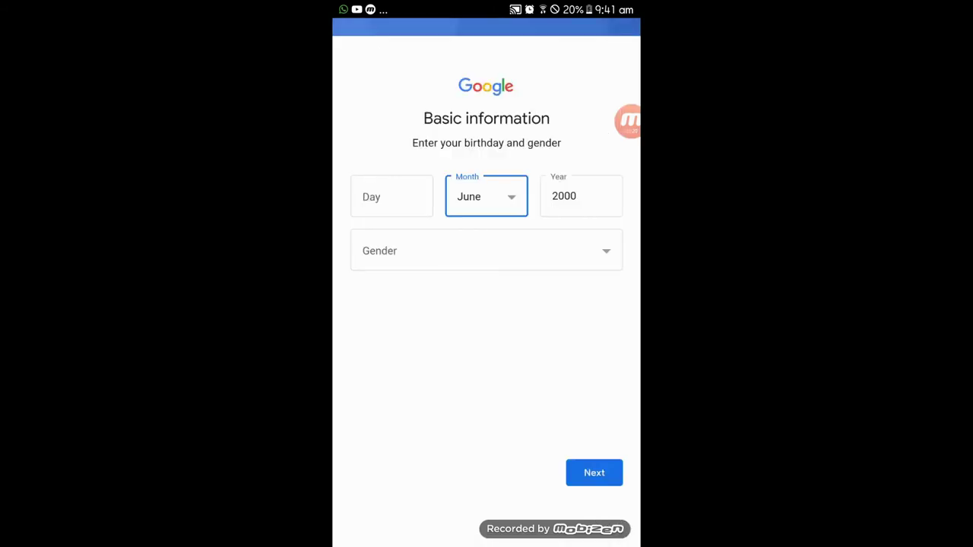
click(391, 196)
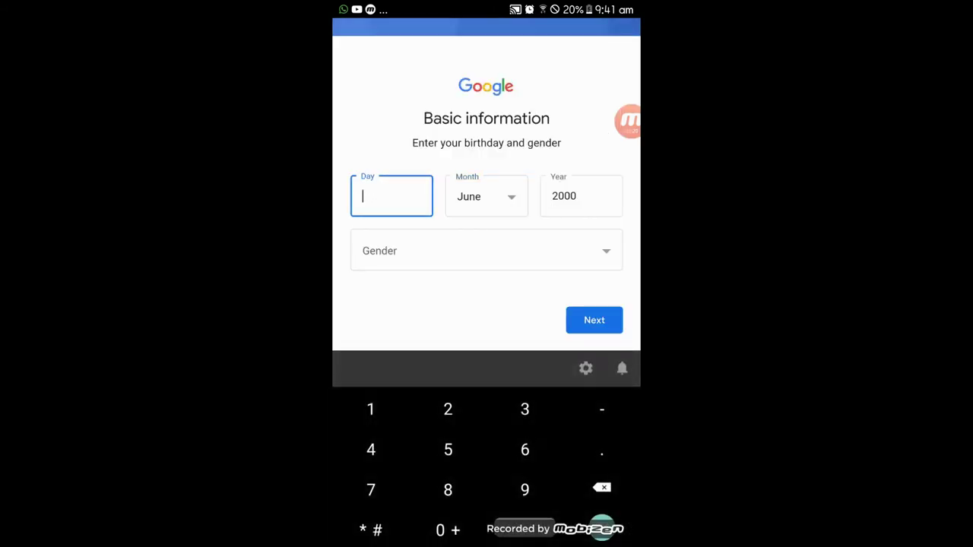
text(15)
click(486, 250)
click(380, 260)
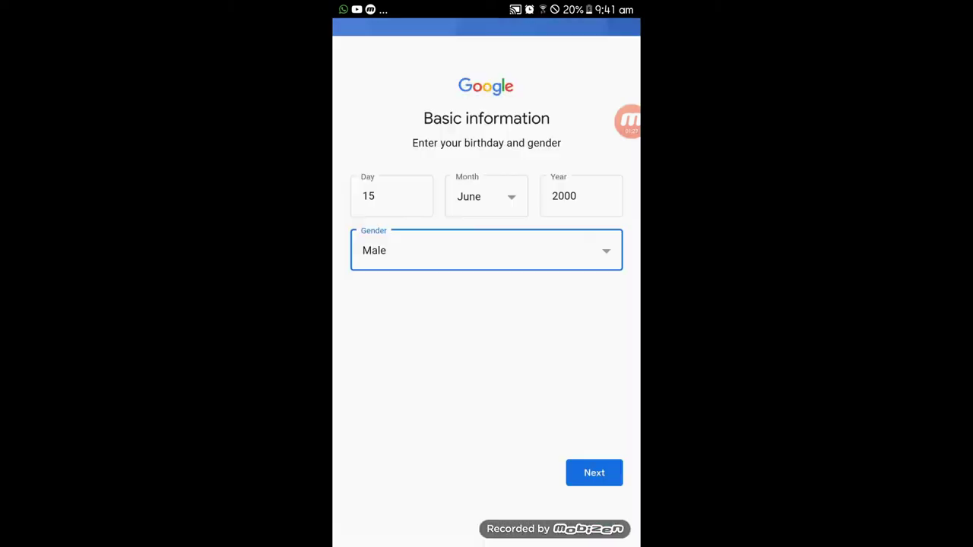
Step: Submit the birthday and gender, then take the second suggested Gmail address
click(594, 473)
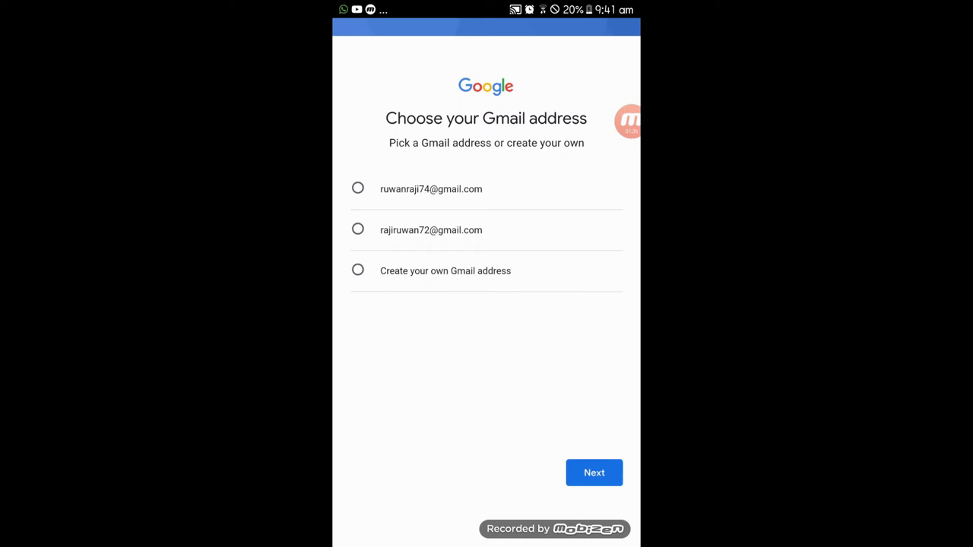
click(357, 229)
click(593, 473)
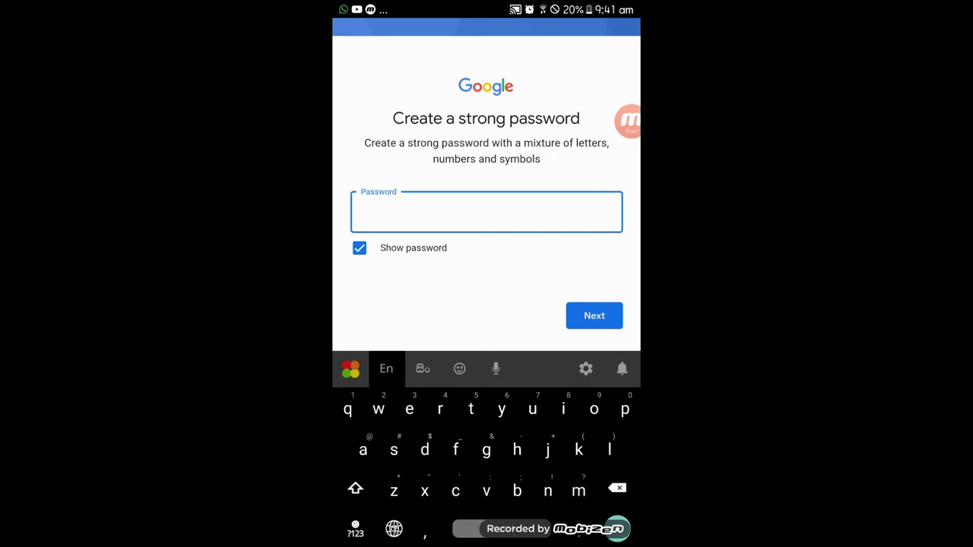
text(ra)
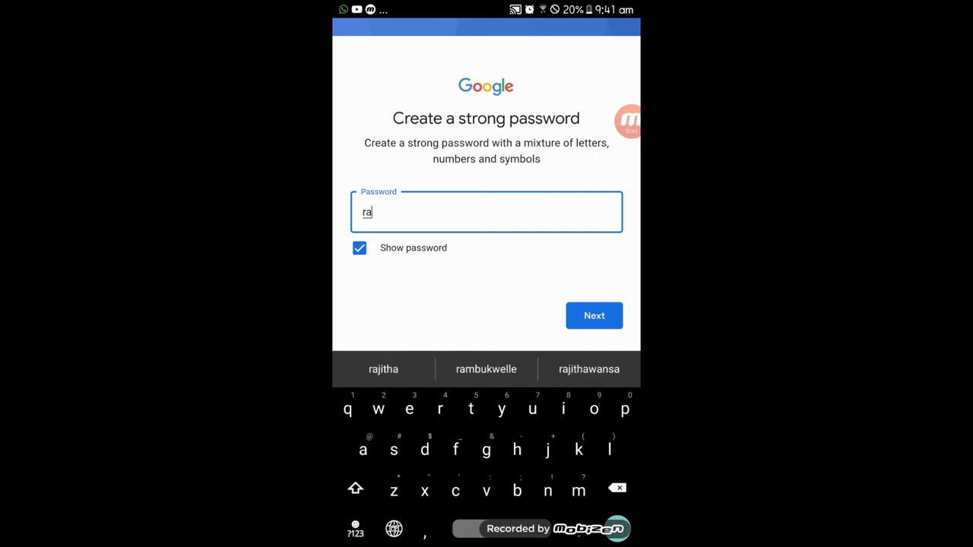
click(359, 248)
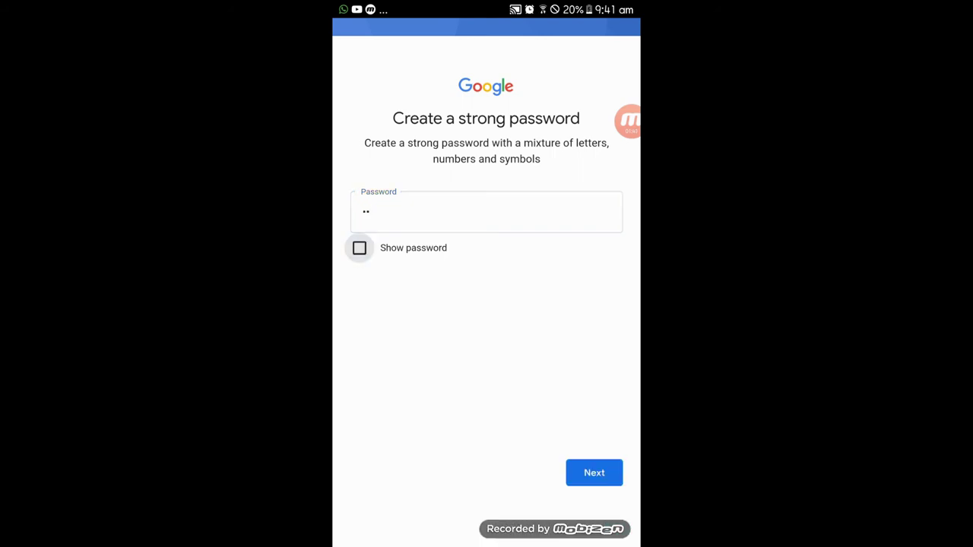
click(486, 211)
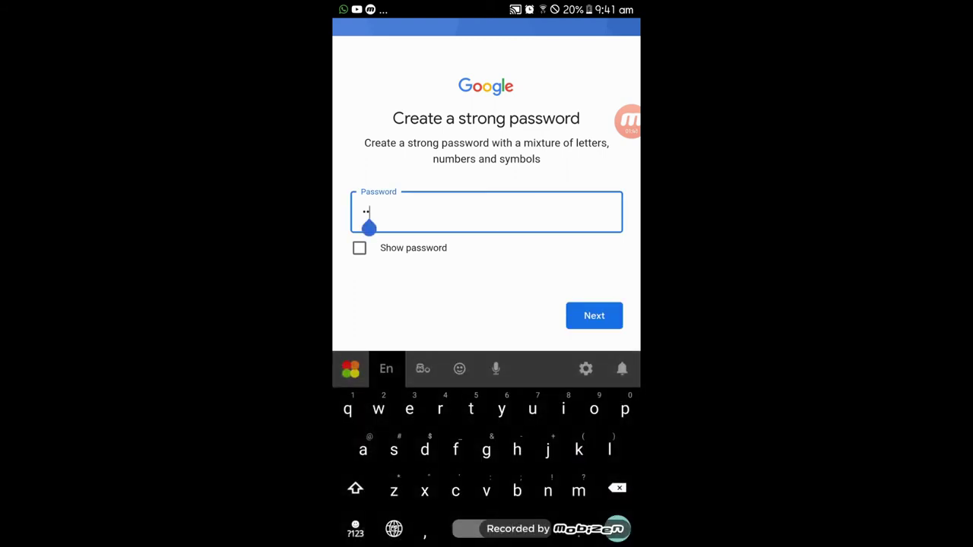
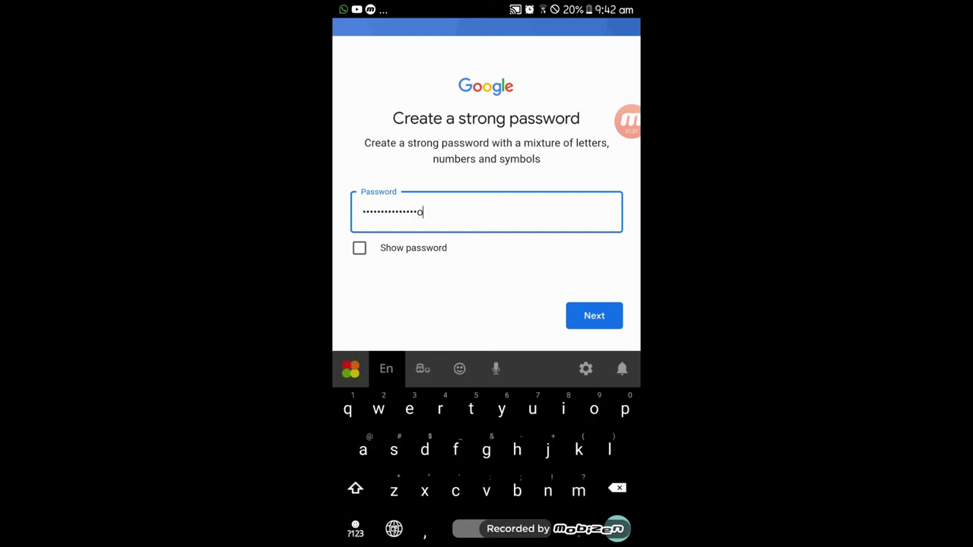
click(594, 316)
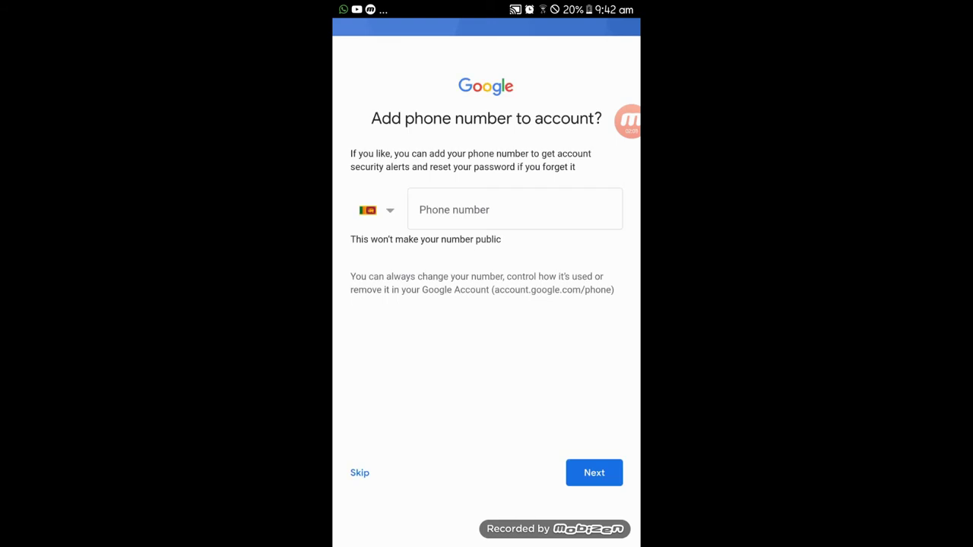
click(514, 209)
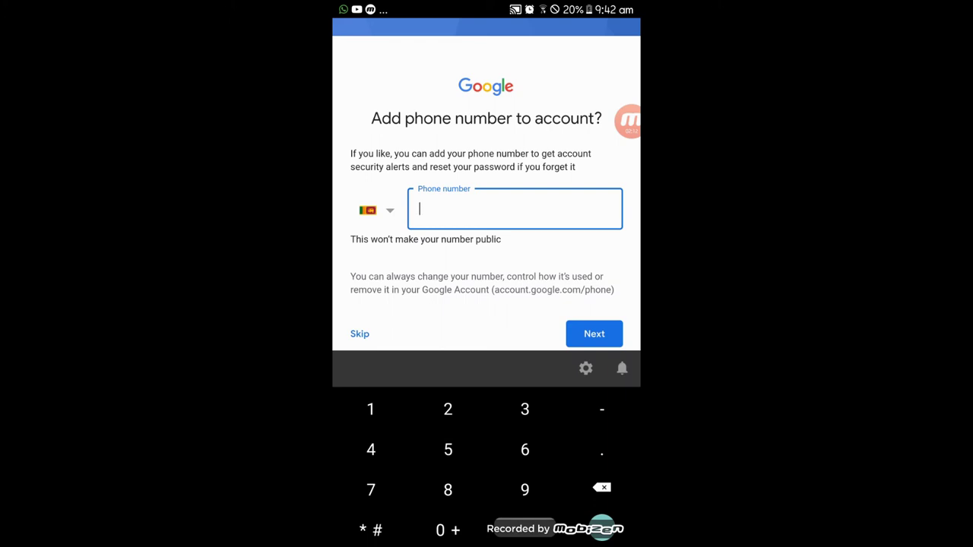
key(BackSpace)
key(BackSpace)
key(BackSpace)
click(594, 334)
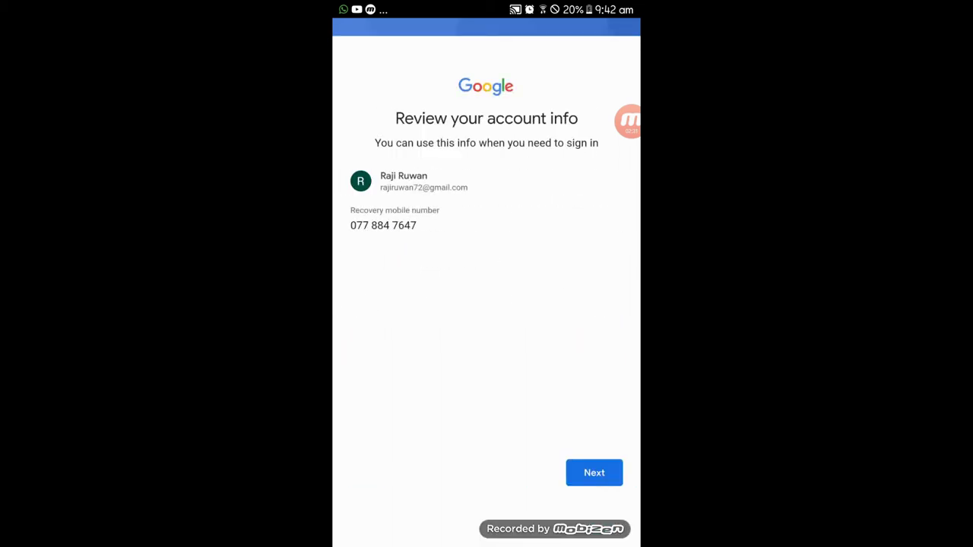
Step: Confirm the reviewed account info, read through Privacy and Terms, and agree
click(593, 473)
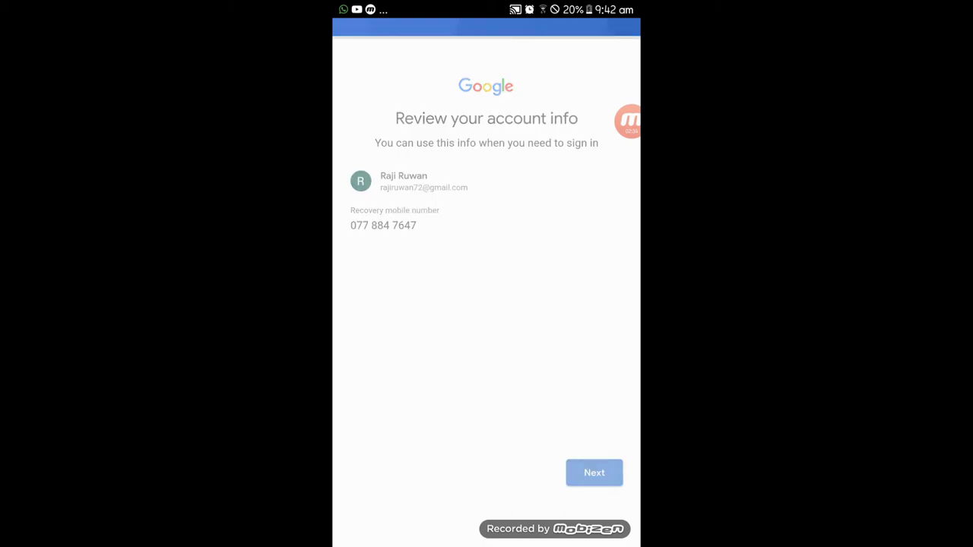
scroll(486, 304, down, 3)
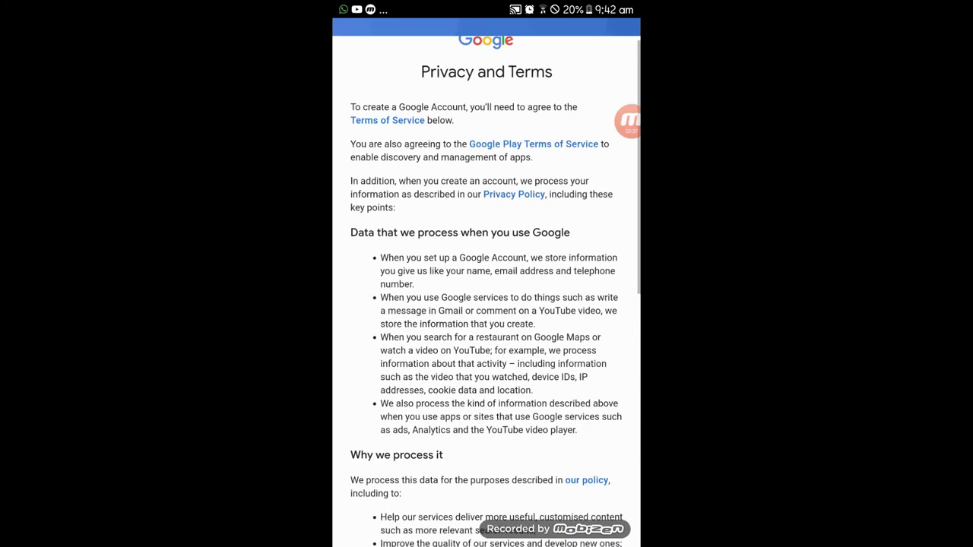
scroll(487, 304, down, 2)
scroll(487, 304, down, 2)
scroll(486, 304, down, 3)
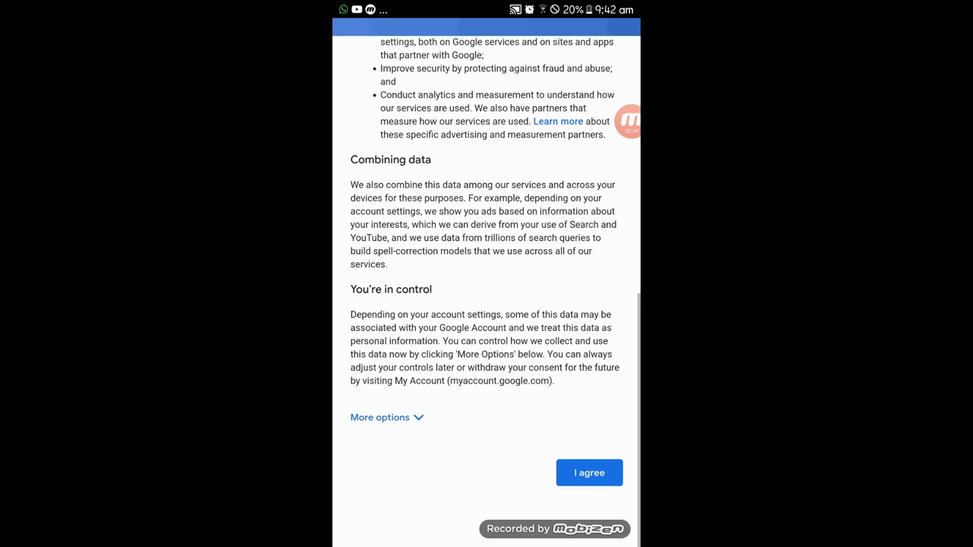
click(589, 473)
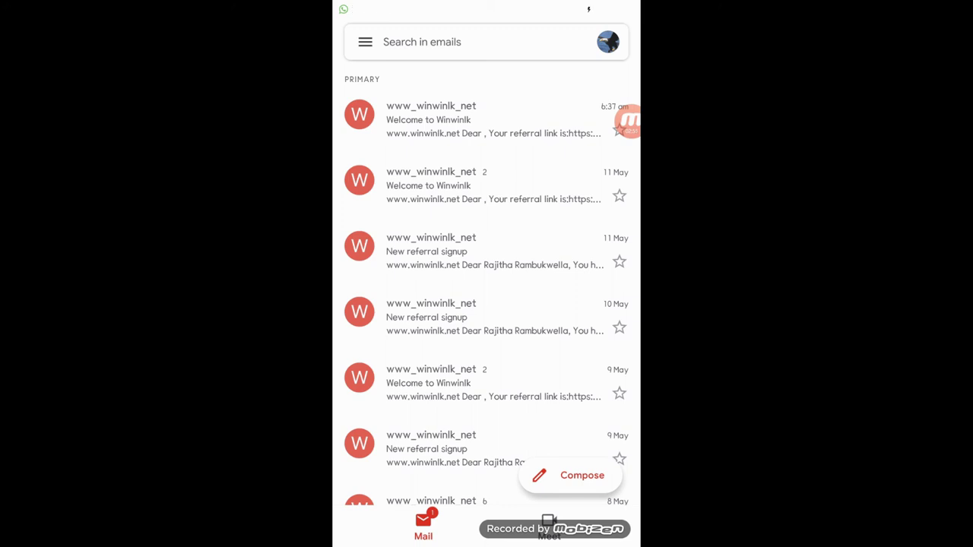
Step: Switch Gmail to the new account, then open Manage your Google Account
click(607, 42)
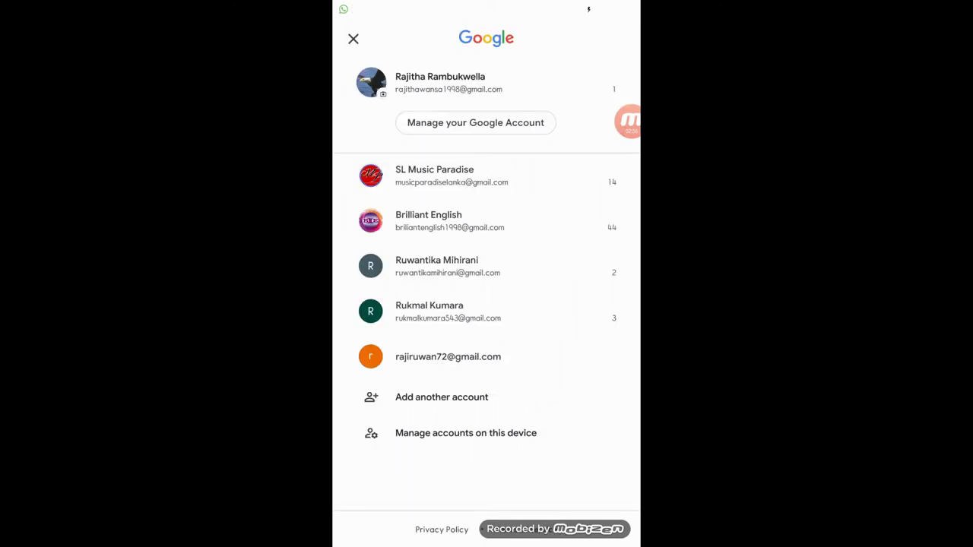
click(448, 356)
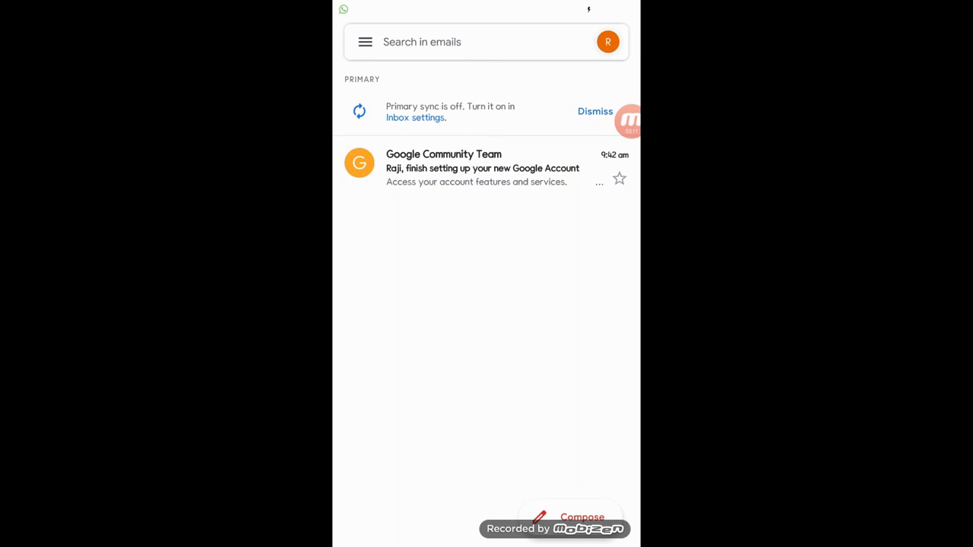
click(608, 42)
click(353, 38)
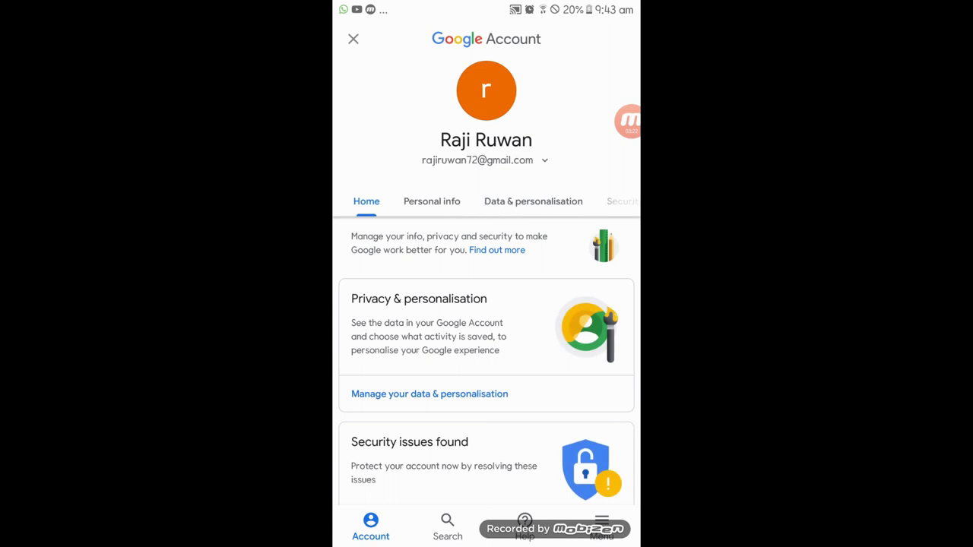
Step: Scroll through the Personal info tab's basic and contact details, then return to the inbox
click(432, 201)
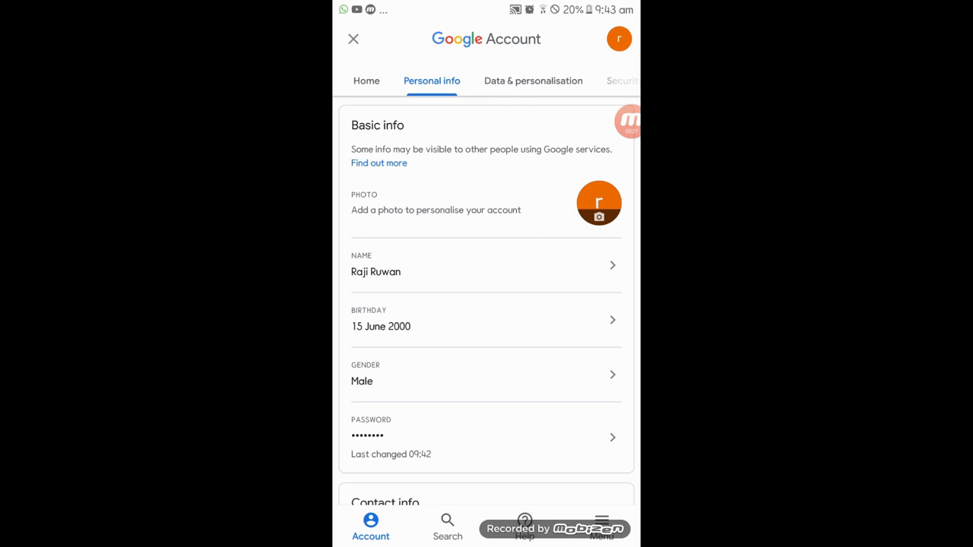
scroll(486, 304, down, 1)
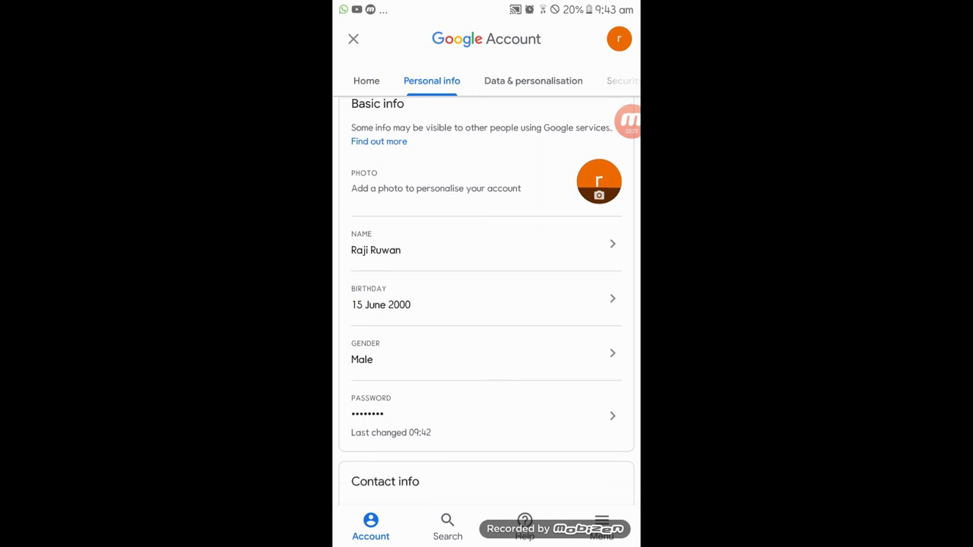
scroll(486, 304, down, 5)
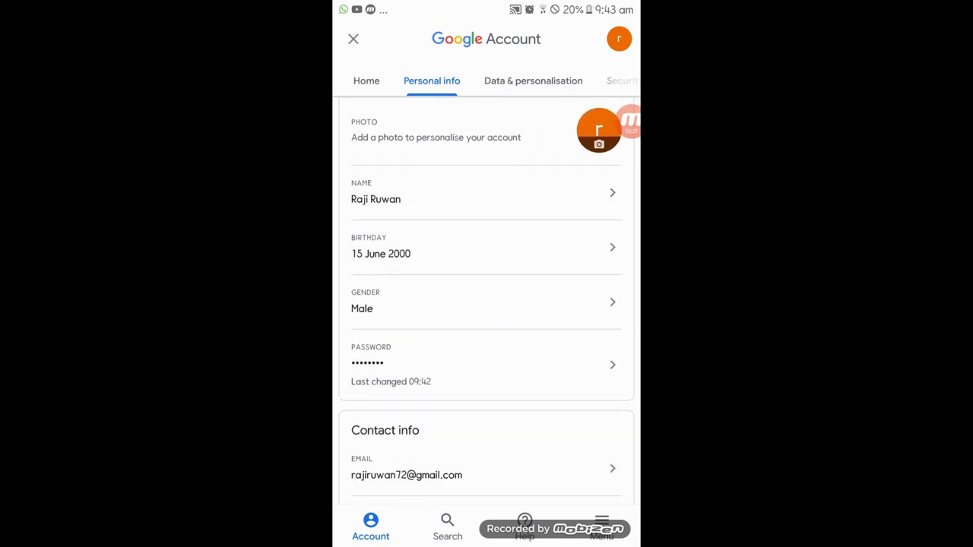
scroll(487, 304, down, 2)
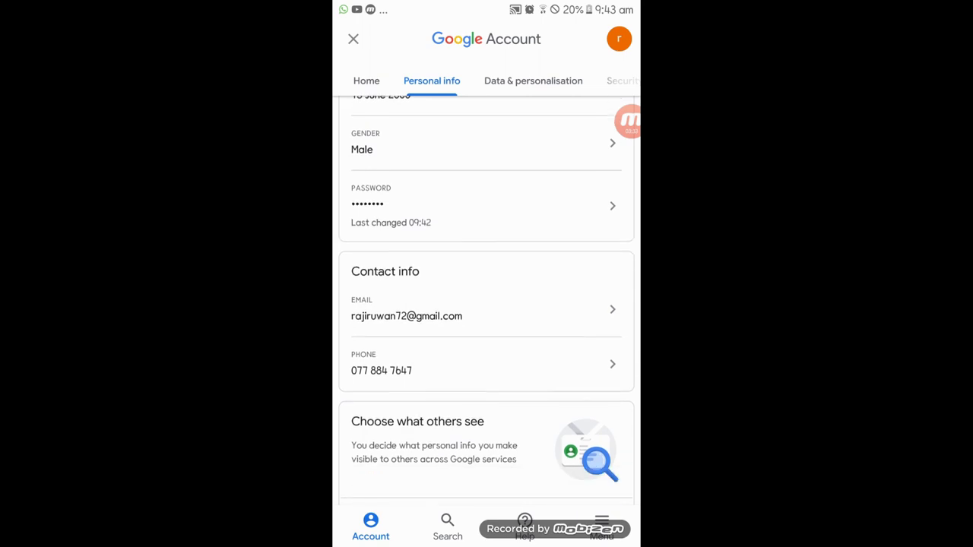
scroll(487, 304, up, 1)
scroll(486, 304, up, 5)
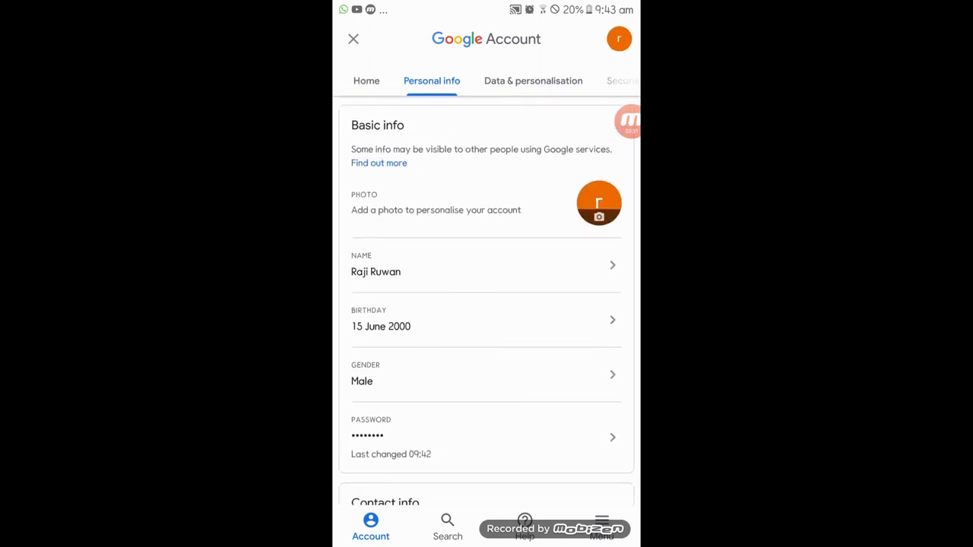
key(Escape)
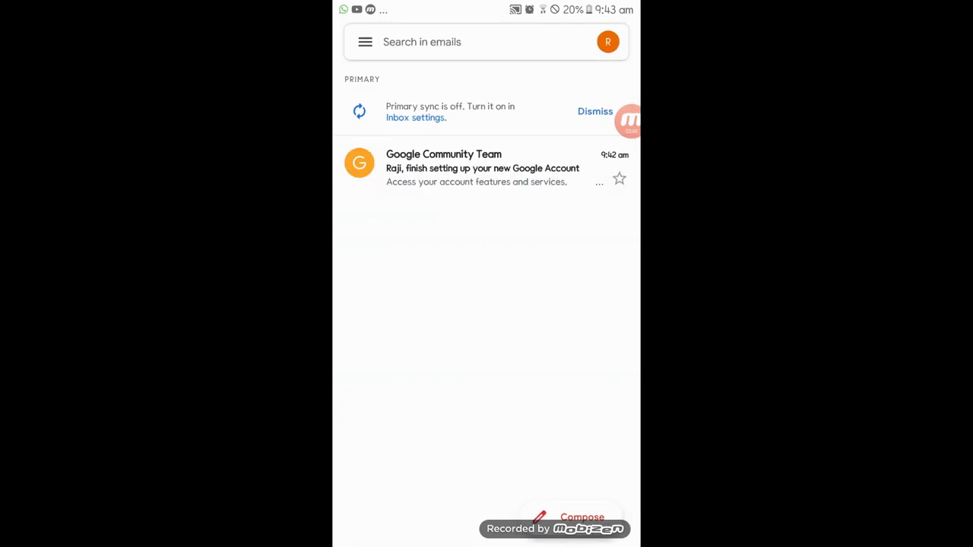
Step: Glance at the inboxes and labels drawer, then go to the Android home screen
click(365, 42)
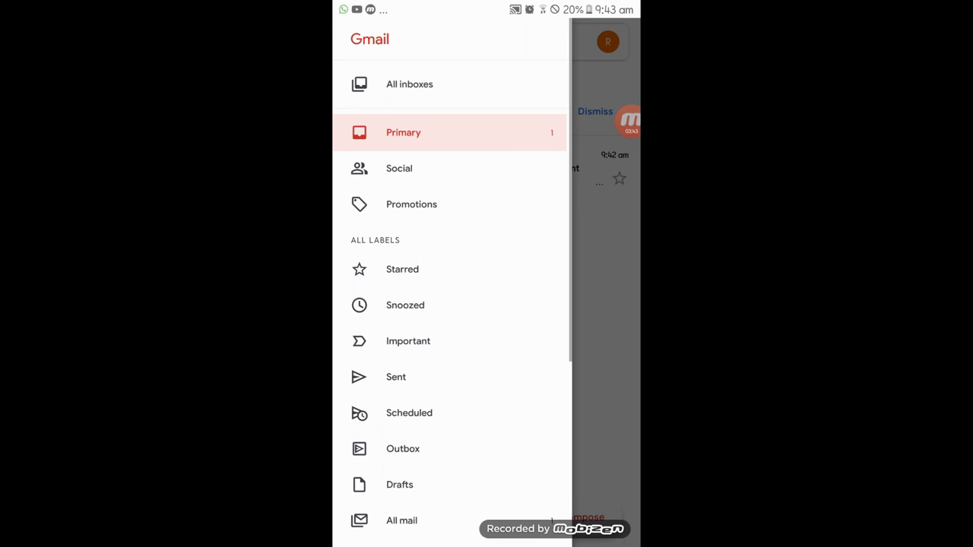
key(Escape)
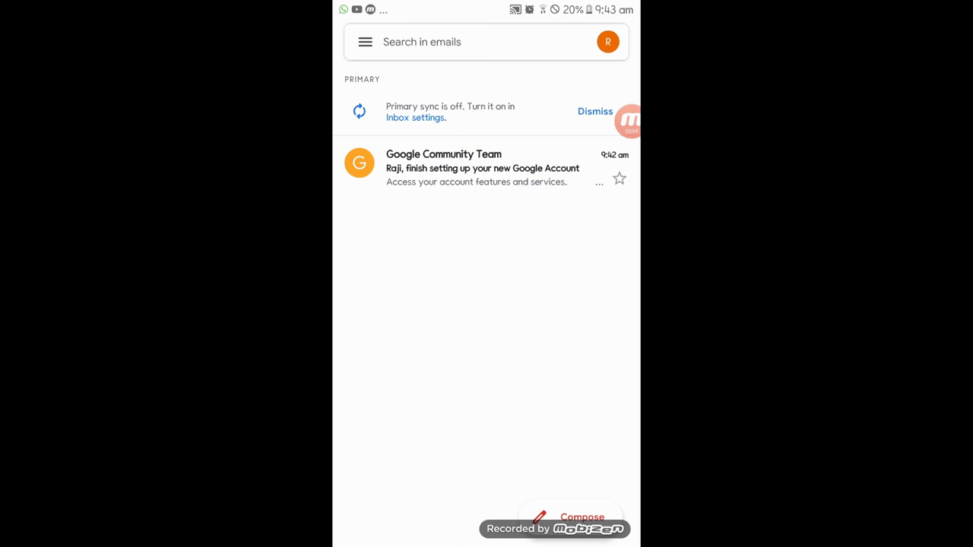
key(super)
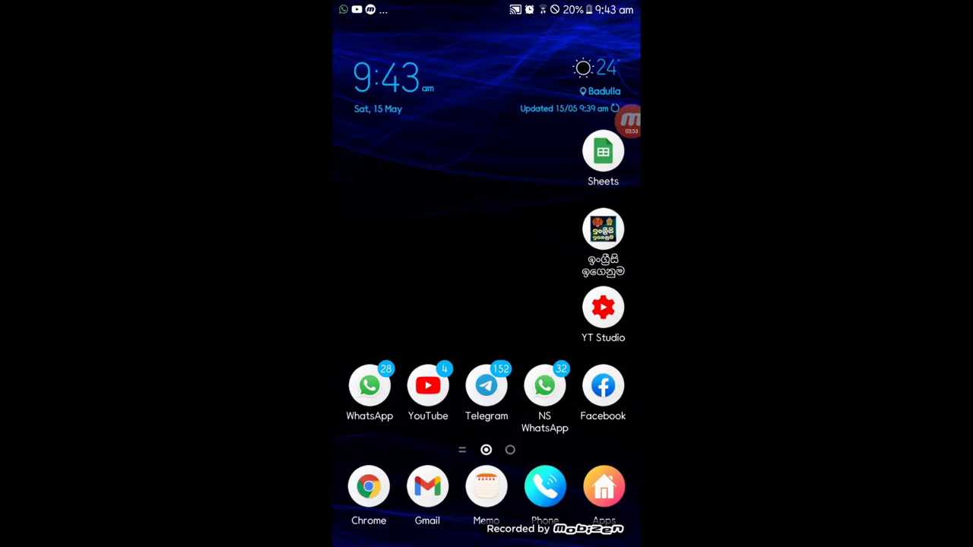
click(630, 120)
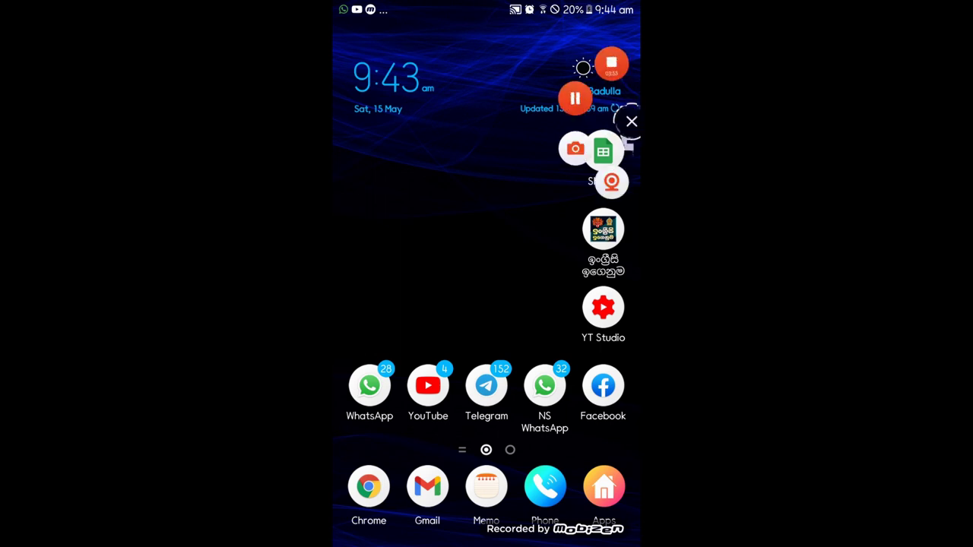